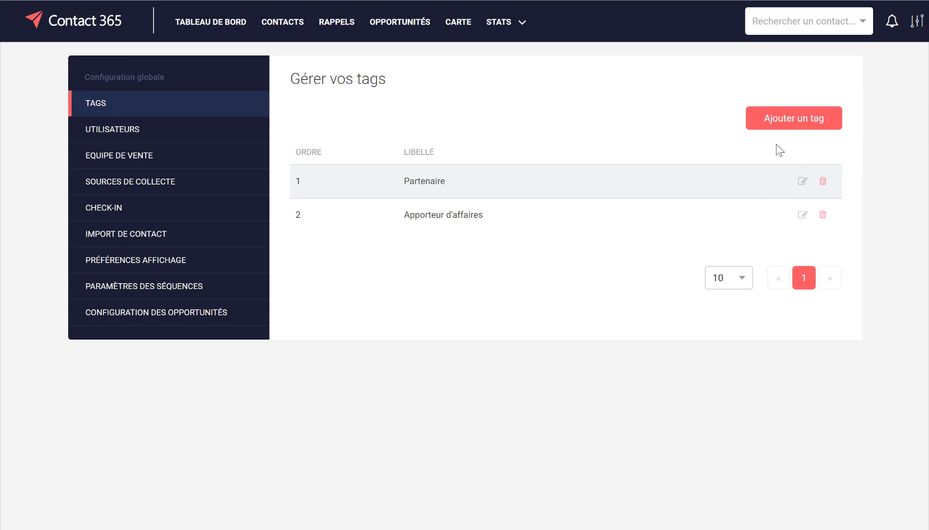
Step: Open the contact import settings and download the template file for importing contacts
{"action": "left_click", "coordinate": [95, 243]}
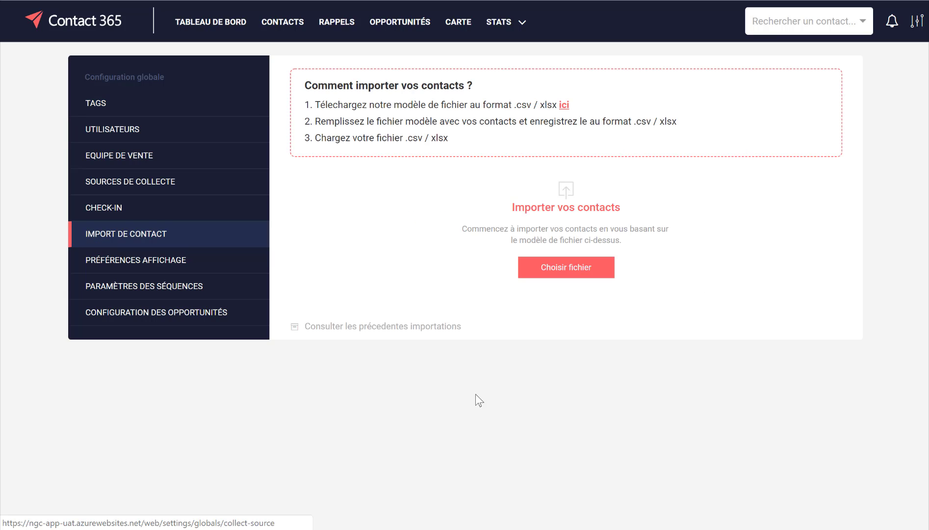
{"action": "left_click", "coordinate": [565, 105]}
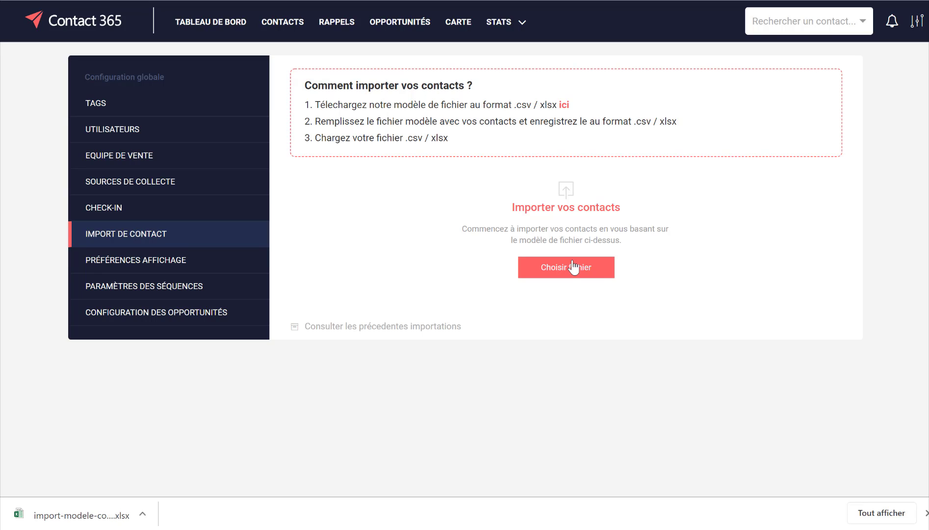
Step: Load the Excel file "Prospets Linkedin" from the Téléchargements folder as the contact import file
{"action": "left_click", "coordinate": [559, 268]}
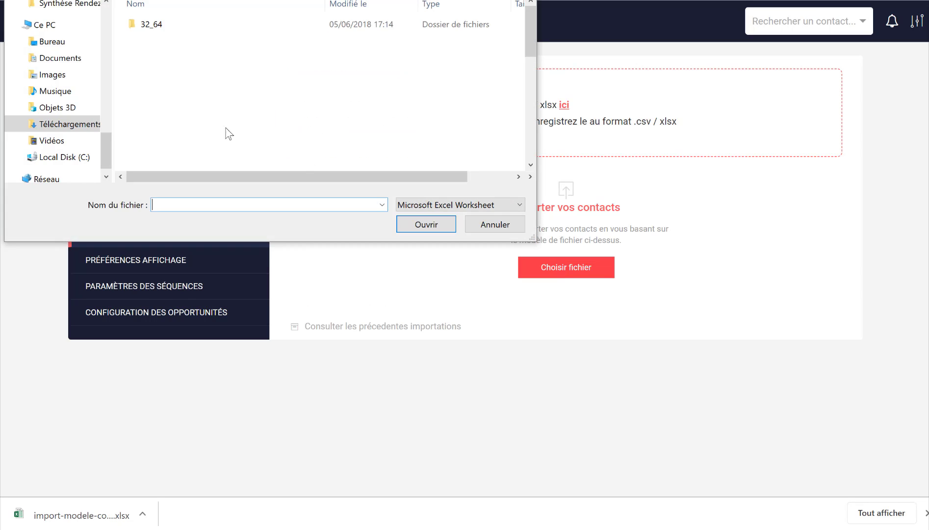
{"action": "left_click", "coordinate": [169, 39]}
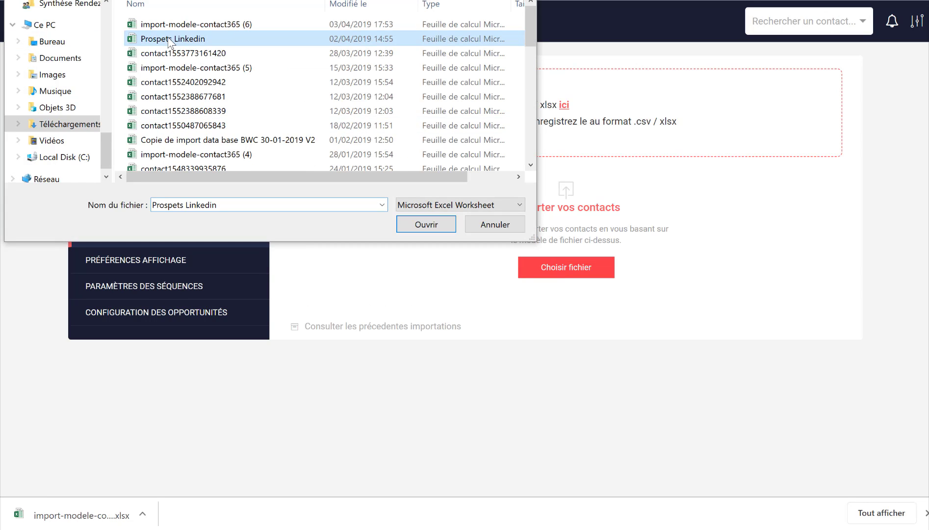
{"action": "left_click", "coordinate": [427, 225]}
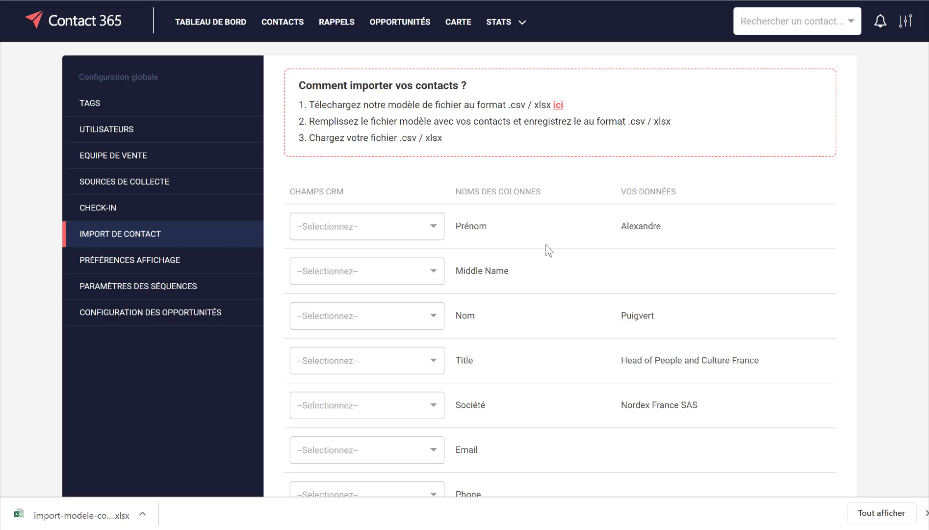
Step: Map the Prénom column to Prénom, Middle Name to Ne pas importer, and Nom to Nom
{"action": "left_click", "coordinate": [407, 232]}
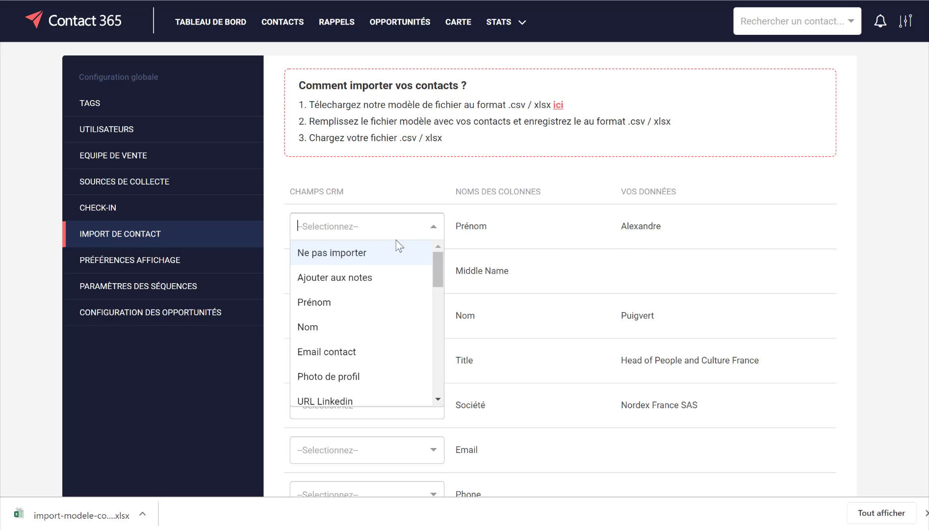
{"action": "left_click", "coordinate": [344, 304]}
{"action": "left_click", "coordinate": [350, 269]}
{"action": "left_click", "coordinate": [334, 297]}
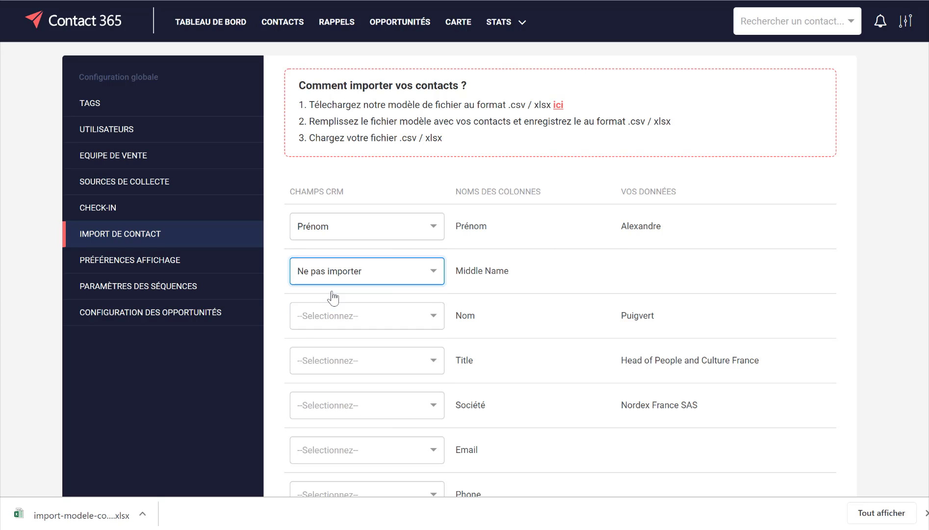
{"action": "left_click", "coordinate": [321, 318]}
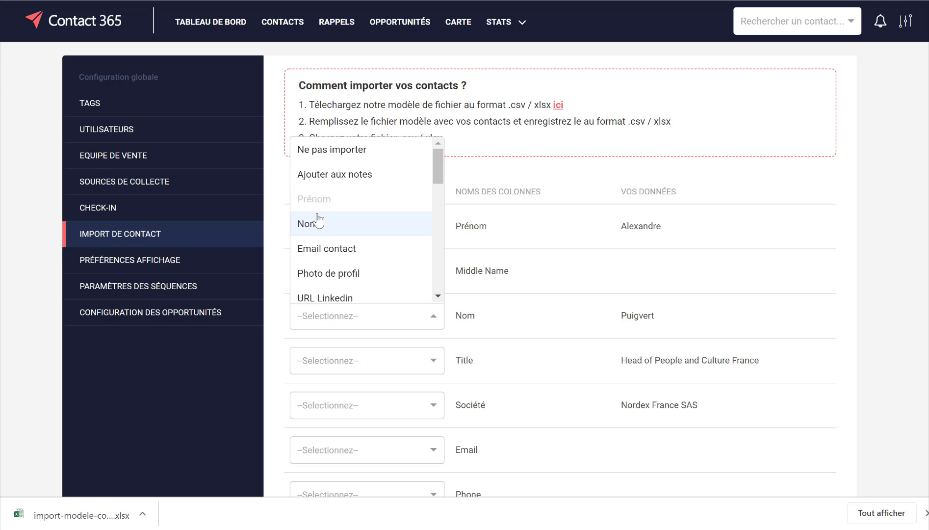
{"action": "left_click", "coordinate": [316, 224]}
Step: Map the Title column to the Fonction field and the Société column to the Société field
{"action": "left_click", "coordinate": [320, 372]}
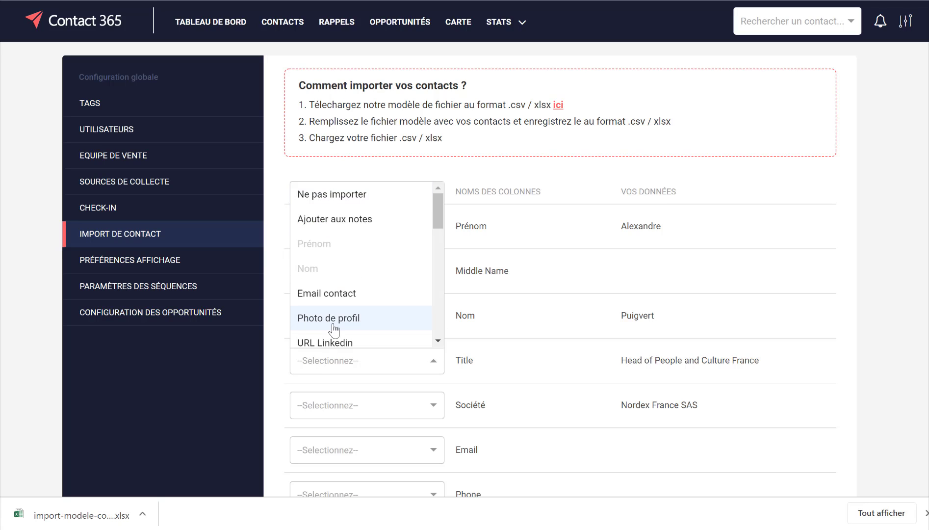
{"action": "scroll", "coordinate": [343, 314], "scroll_direction": "down", "scroll_amount": 2}
{"action": "left_click", "coordinate": [346, 307]}
{"action": "left_click", "coordinate": [346, 406]}
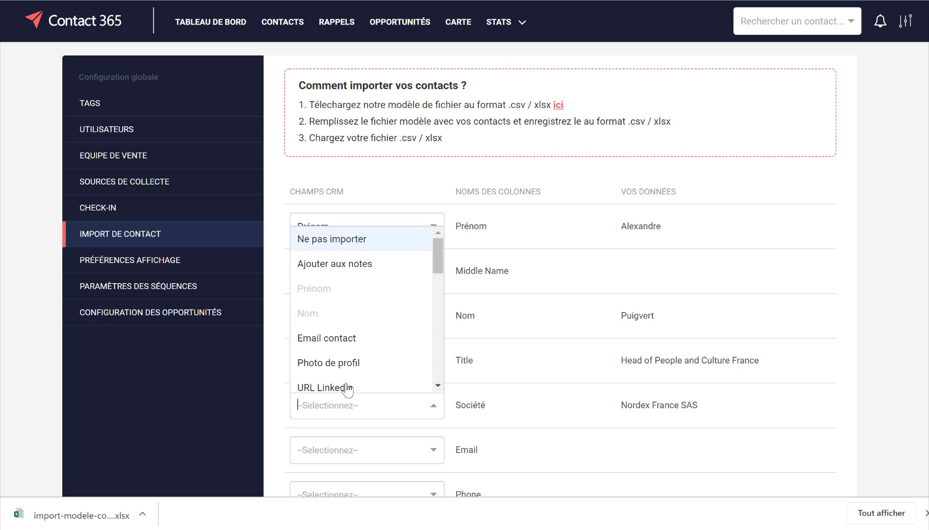
{"action": "scroll", "coordinate": [354, 324], "scroll_direction": "down", "scroll_amount": 4}
{"action": "left_click", "coordinate": [351, 285]}
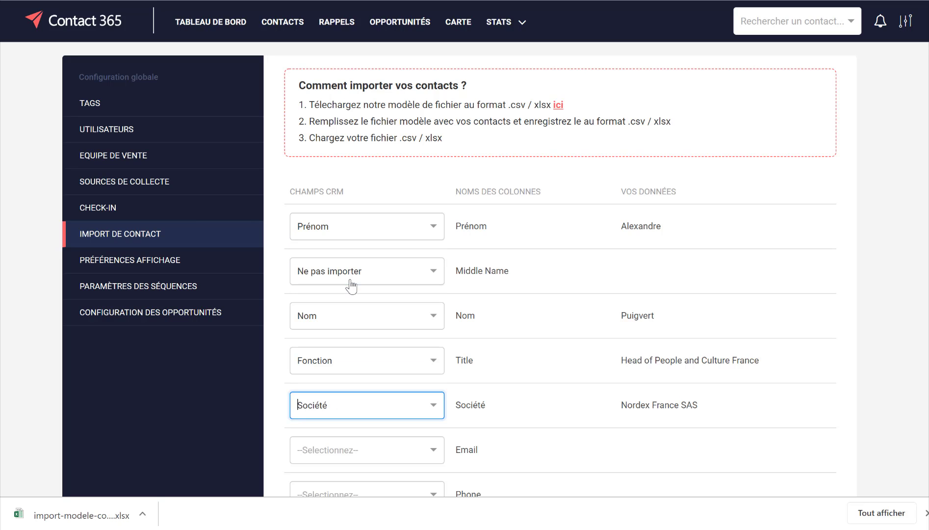
Step: Map the Email column to Email contact and the Phone column to Téléphone mobile contact
{"action": "scroll", "coordinate": [271, 420], "scroll_direction": "down", "scroll_amount": 3}
{"action": "left_click", "coordinate": [387, 313]}
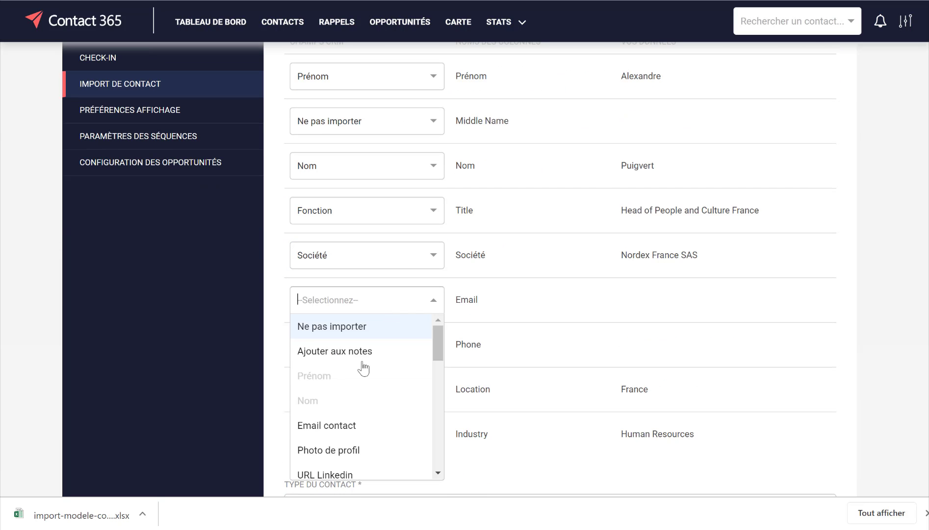
{"action": "scroll", "coordinate": [361, 375], "scroll_direction": "down", "scroll_amount": 2}
{"action": "left_click", "coordinate": [360, 381]}
{"action": "left_click", "coordinate": [376, 345]}
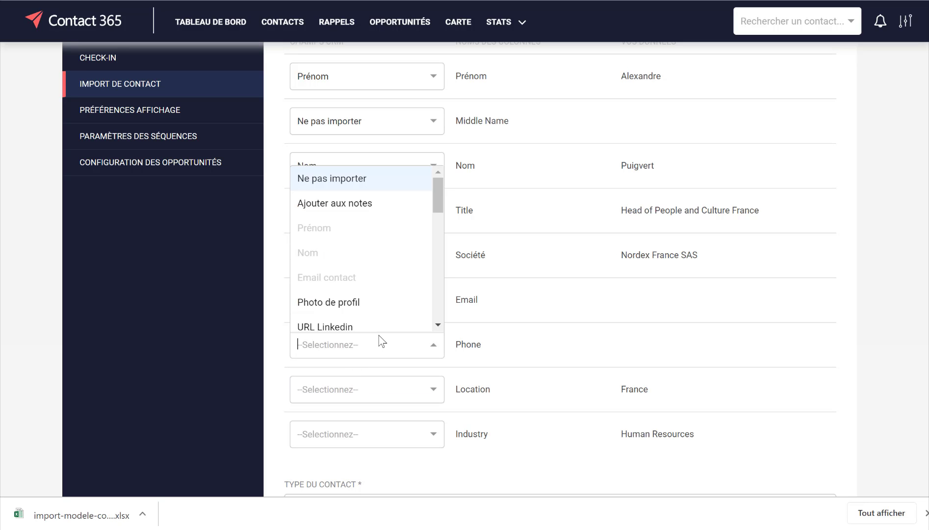
{"action": "scroll", "coordinate": [379, 307], "scroll_direction": "down", "scroll_amount": 4}
{"action": "scroll", "coordinate": [379, 307], "scroll_direction": "down", "scroll_amount": 5}
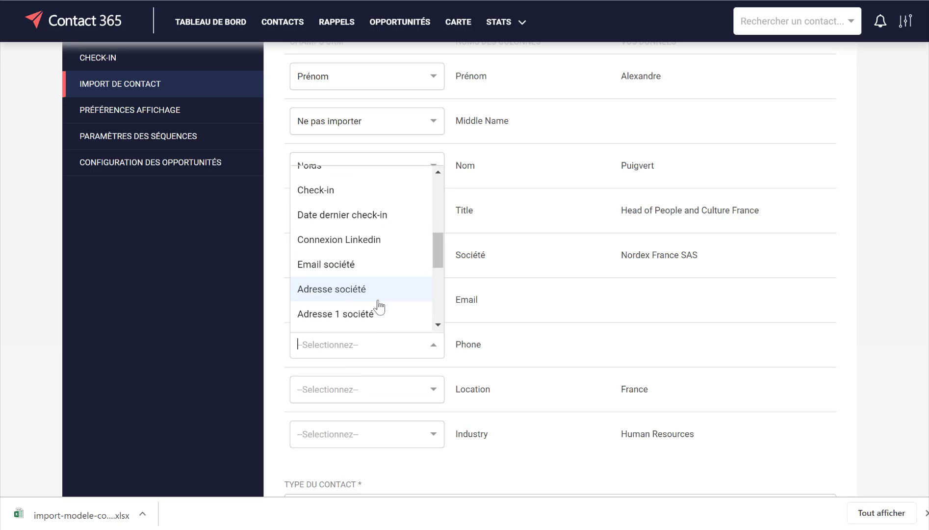
{"action": "scroll", "coordinate": [379, 306], "scroll_direction": "down", "scroll_amount": 2}
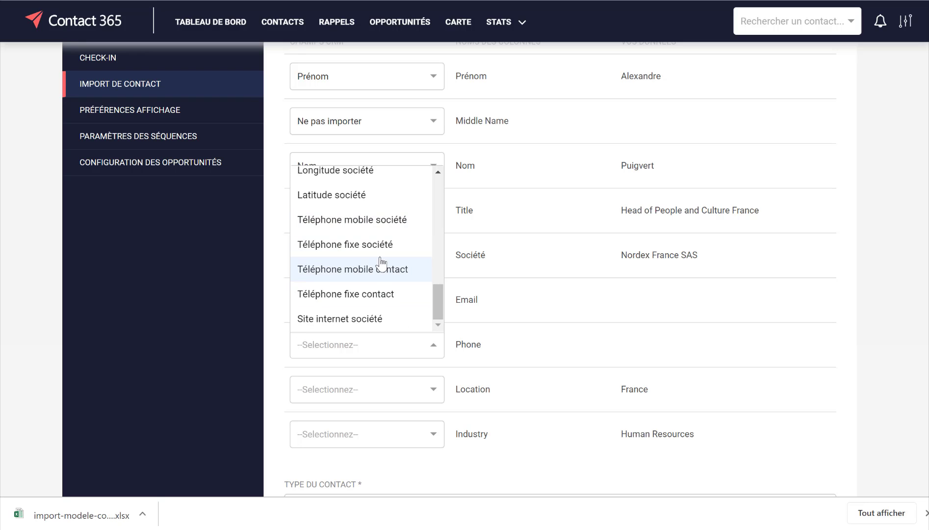
{"action": "left_click", "coordinate": [335, 277]}
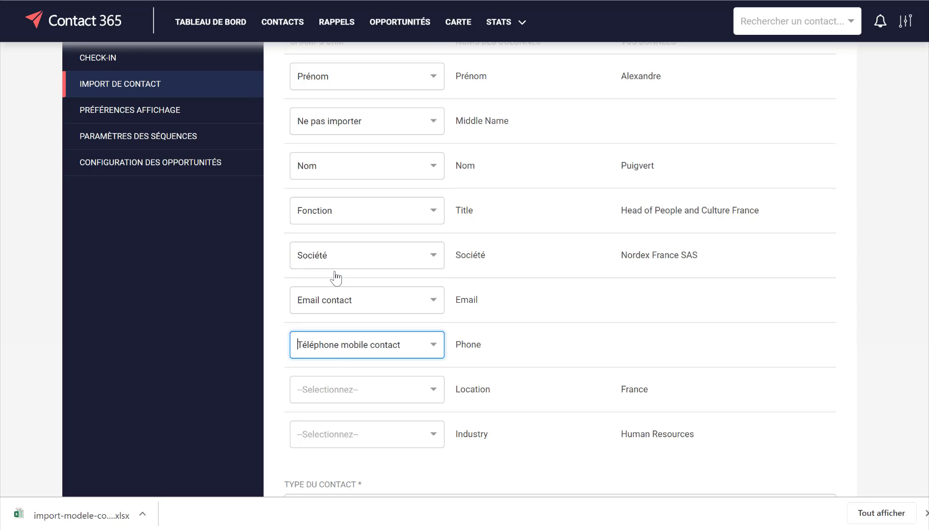
Step: Exclude the Location and Industry columns from the import by mapping both to Ne pas importer
{"action": "left_click", "coordinate": [314, 395]}
{"action": "left_click", "coordinate": [338, 231]}
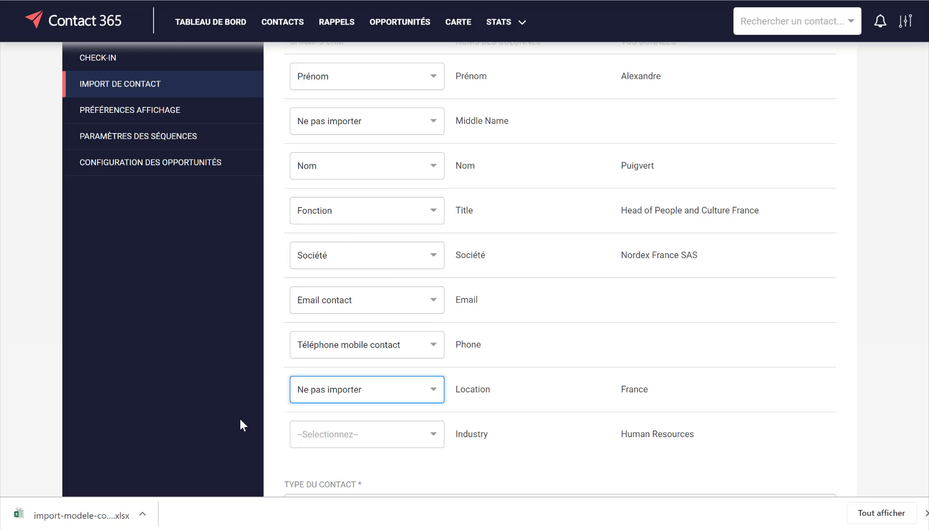
{"action": "scroll", "coordinate": [241, 421], "scroll_direction": "down", "scroll_amount": 3}
{"action": "right_click", "coordinate": [364, 309]}
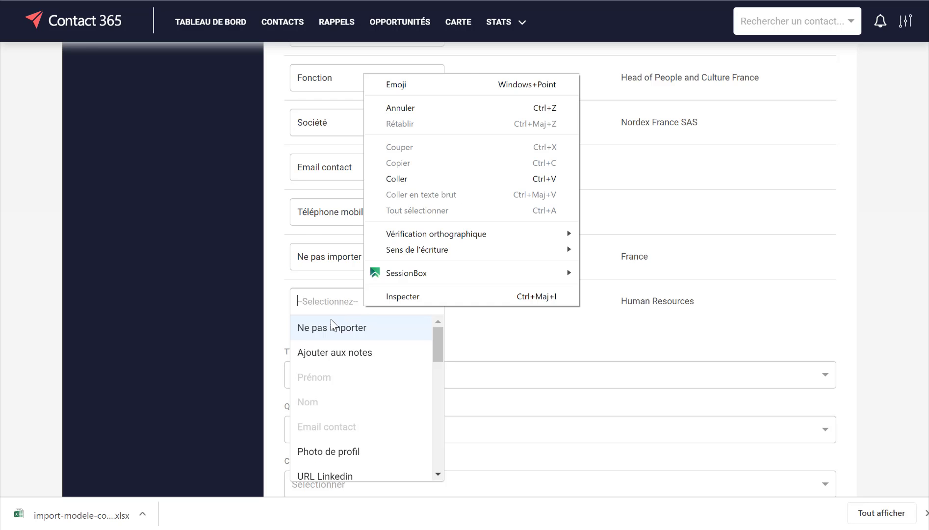
{"action": "left_click", "coordinate": [332, 325]}
Step: Set the imported contacts' type to BtoB and their qualification to Prospect
{"action": "scroll", "coordinate": [265, 344], "scroll_direction": "down", "scroll_amount": 2}
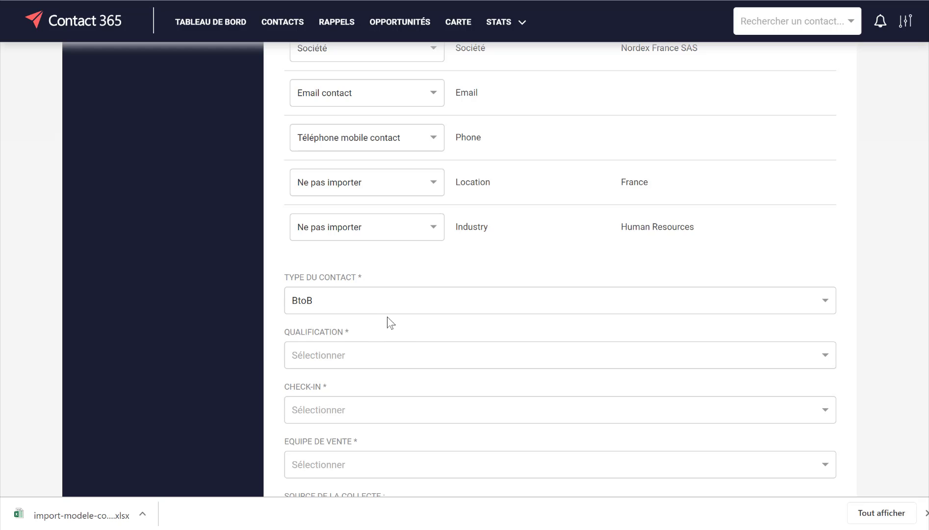
{"action": "left_click", "coordinate": [374, 309]}
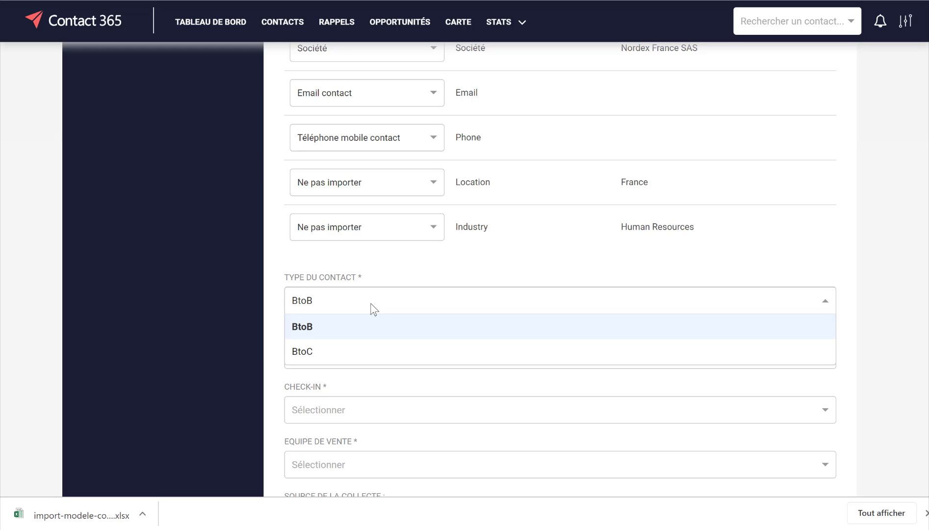
{"action": "left_click", "coordinate": [374, 309]}
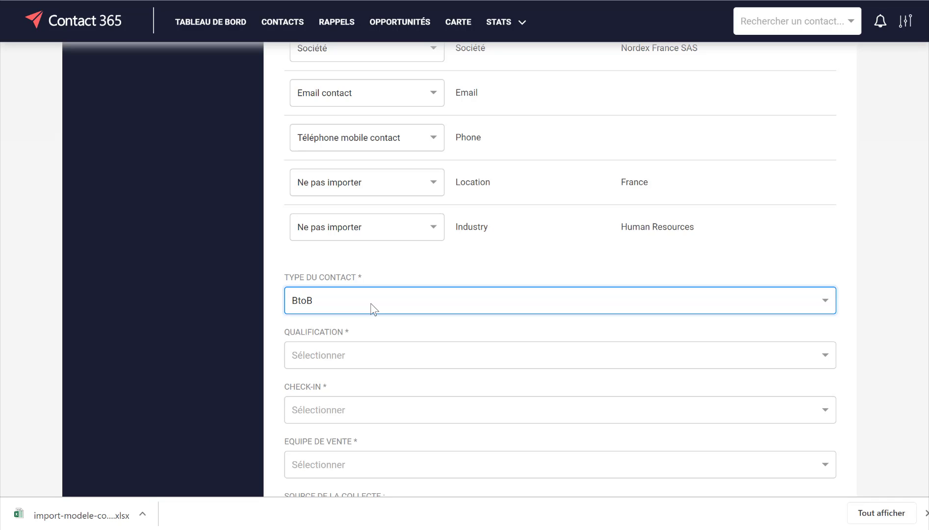
{"action": "left_click", "coordinate": [341, 360]}
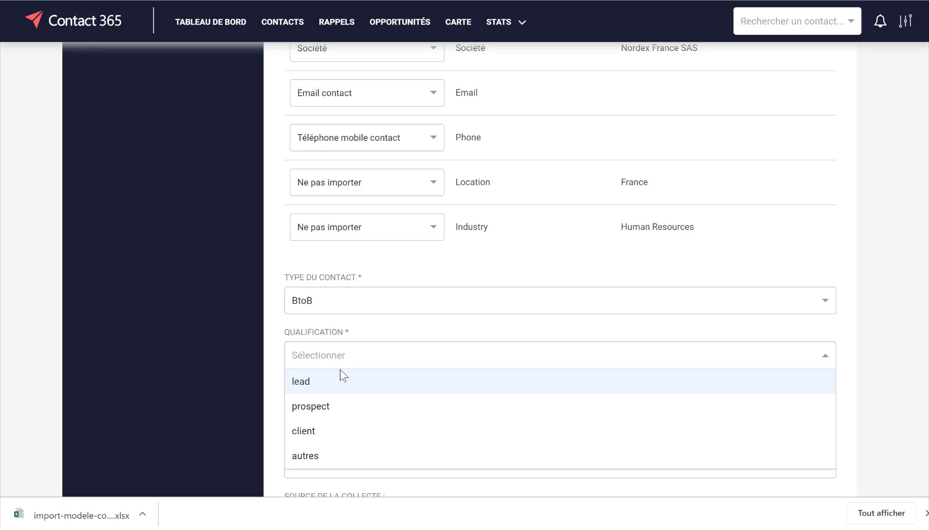
{"action": "left_click", "coordinate": [343, 407]}
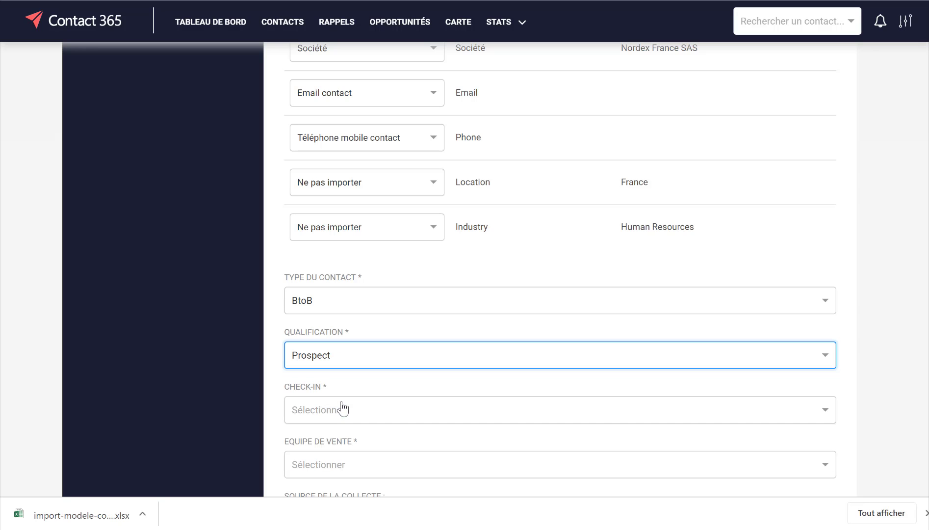
Step: Set the check-in option to Activer le check-in and the sales team to standard
{"action": "scroll", "coordinate": [211, 386], "scroll_direction": "down", "scroll_amount": 3}
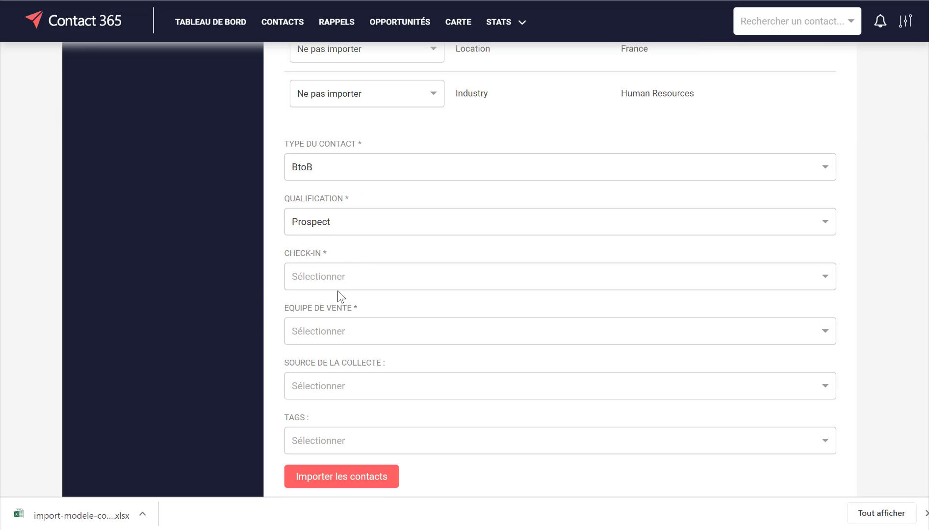
{"action": "left_click", "coordinate": [322, 281]}
{"action": "left_click", "coordinate": [314, 301]}
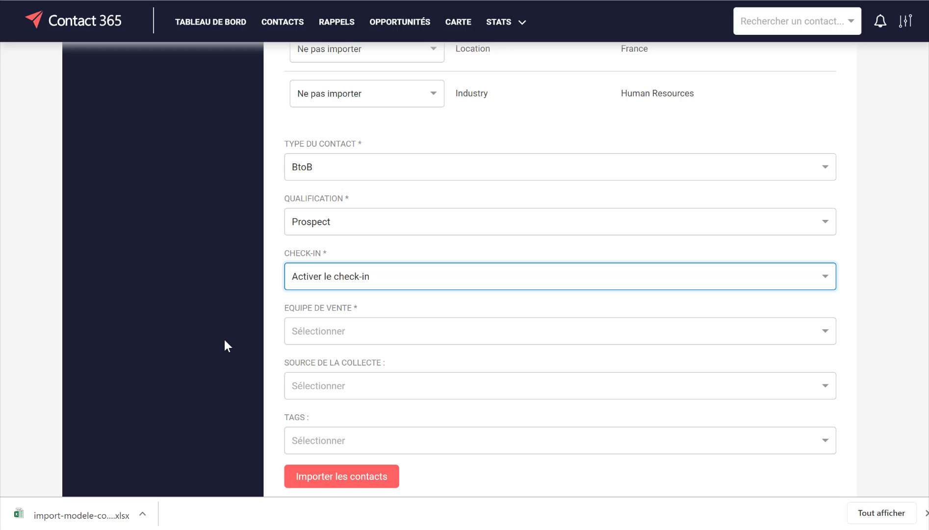
{"action": "left_click", "coordinate": [306, 331]}
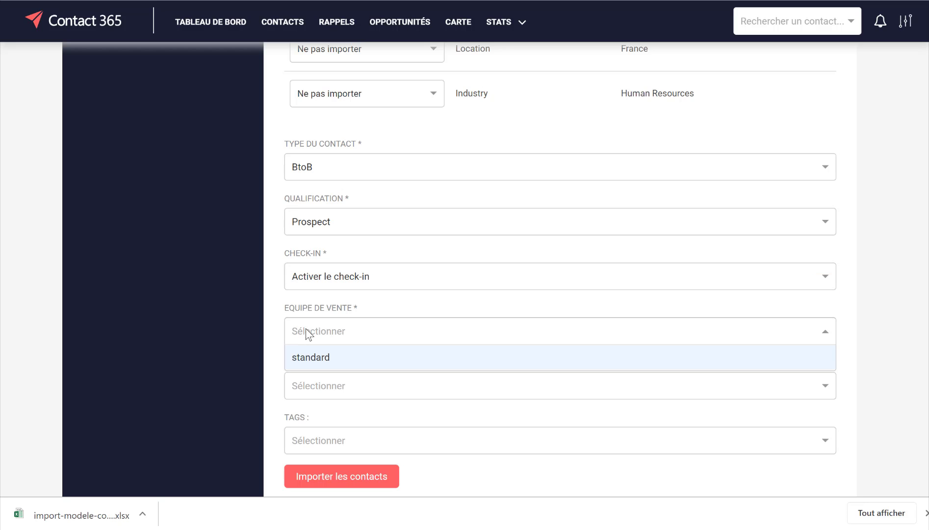
{"action": "left_click", "coordinate": [319, 360]}
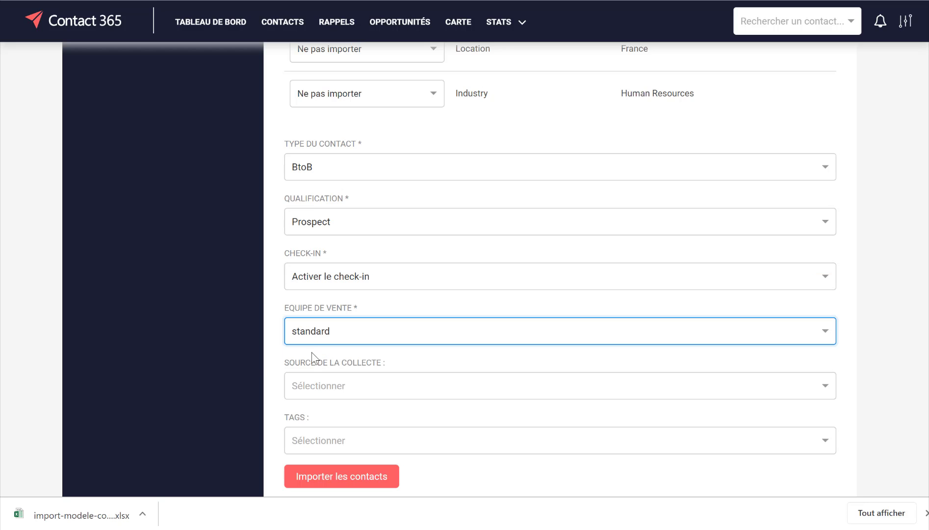
Step: Set the collection source to Site internet and import the contacts without assigning any tag
{"action": "scroll", "coordinate": [229, 365], "scroll_direction": "down", "scroll_amount": 1}
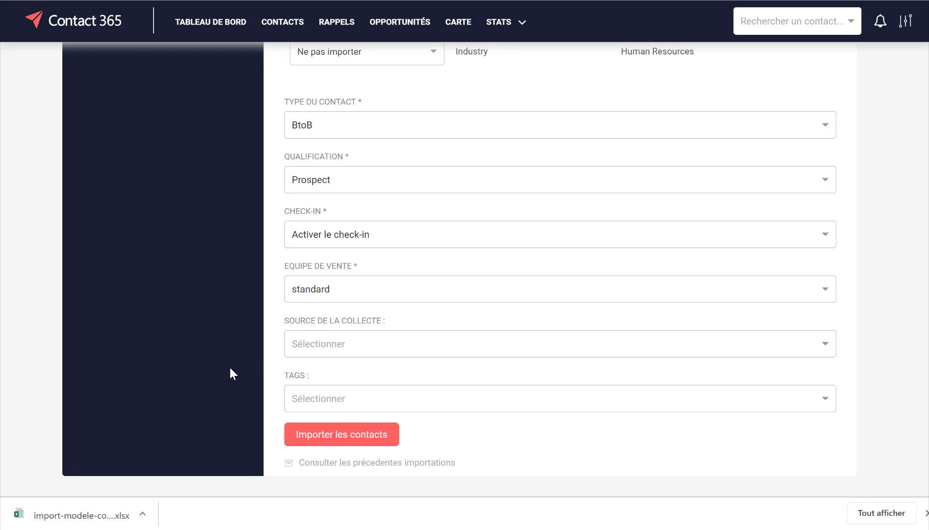
{"action": "left_click", "coordinate": [347, 344]}
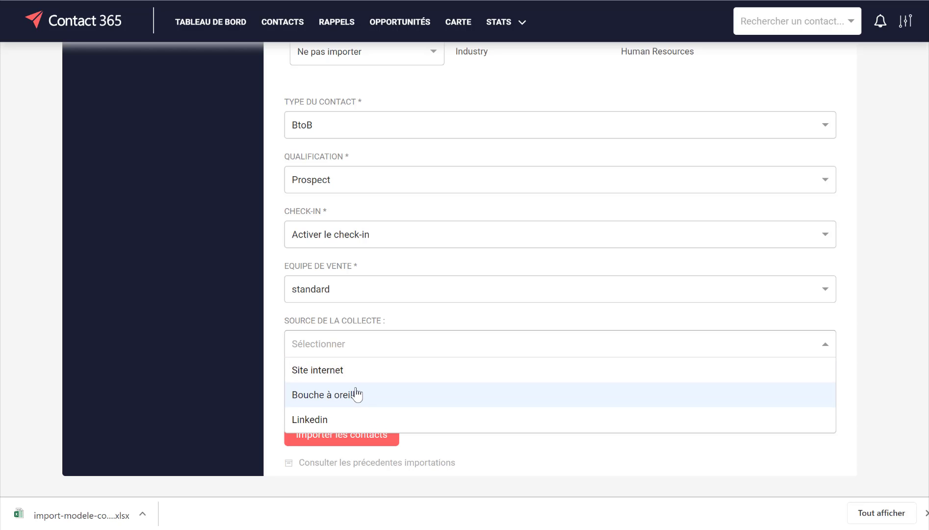
{"action": "left_click", "coordinate": [334, 374]}
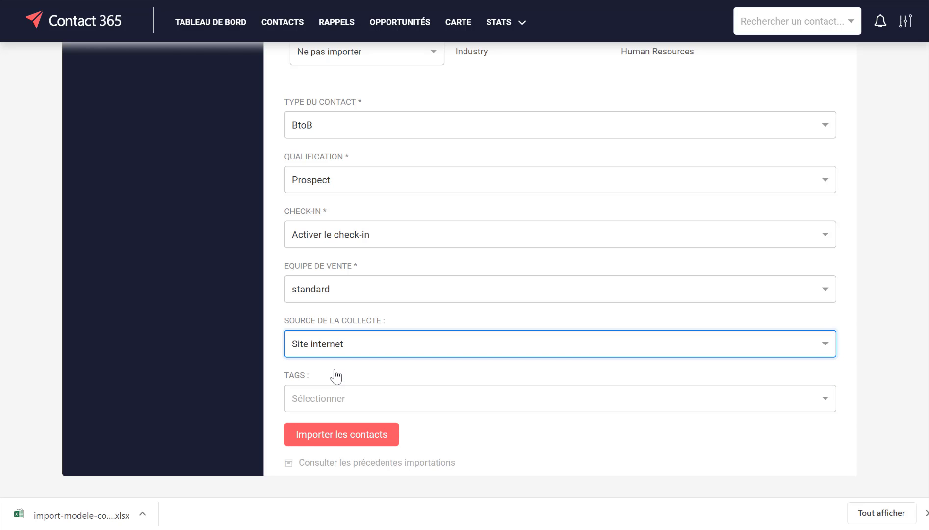
{"action": "left_click", "coordinate": [326, 399]}
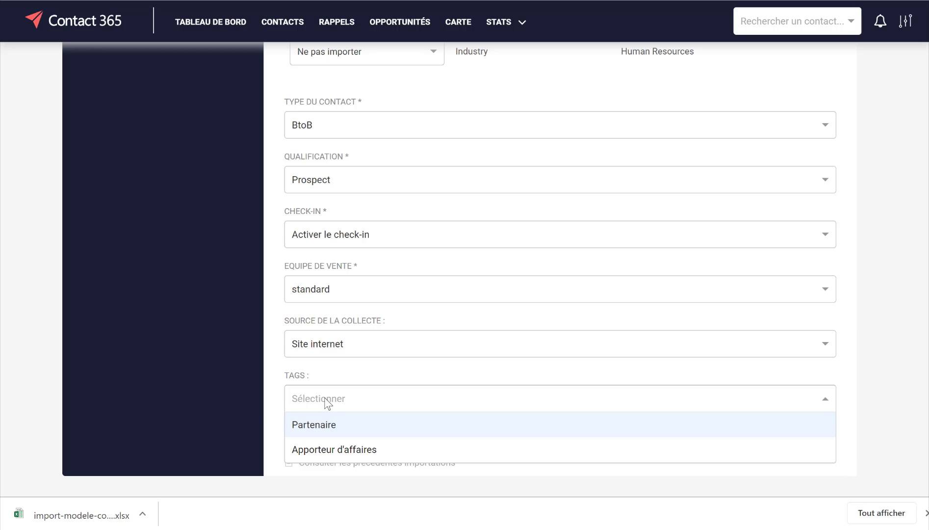
{"action": "left_click", "coordinate": [328, 402]}
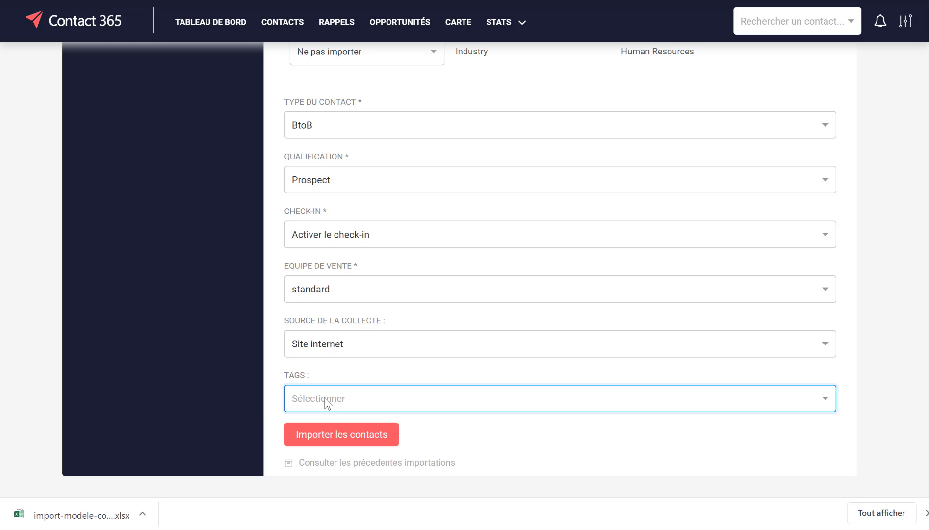
{"action": "left_click", "coordinate": [338, 442]}
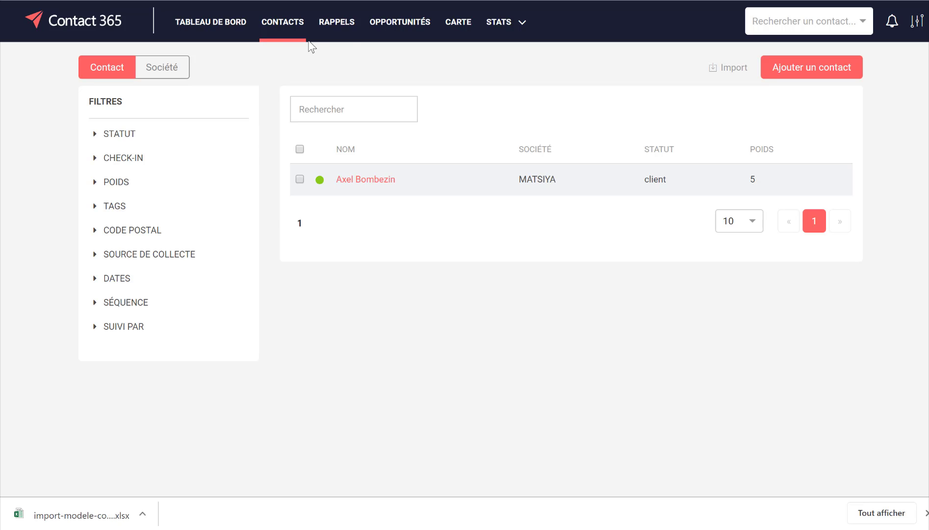
Step: View the reminders to do and consult the list of previous contact imports in the global configuration
{"action": "left_click", "coordinate": [328, 27]}
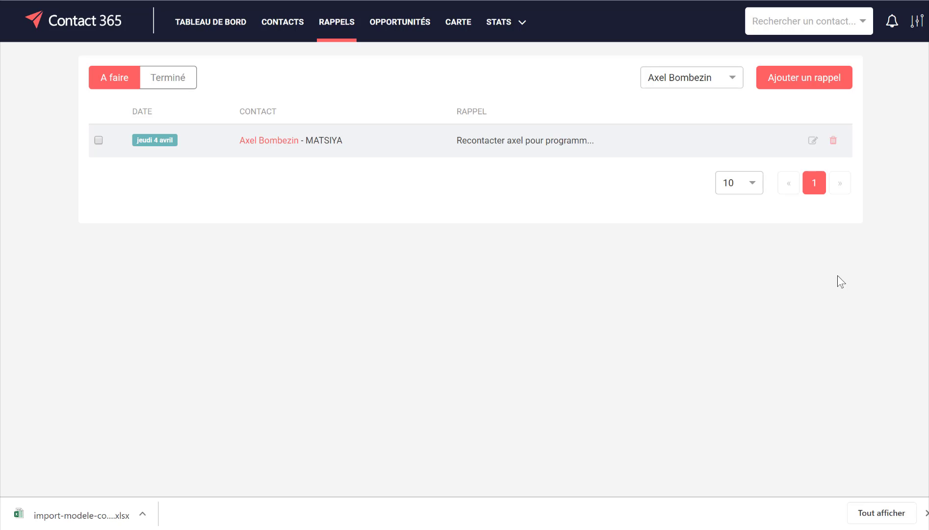
{"action": "left_click", "coordinate": [915, 24]}
{"action": "left_click", "coordinate": [854, 153]}
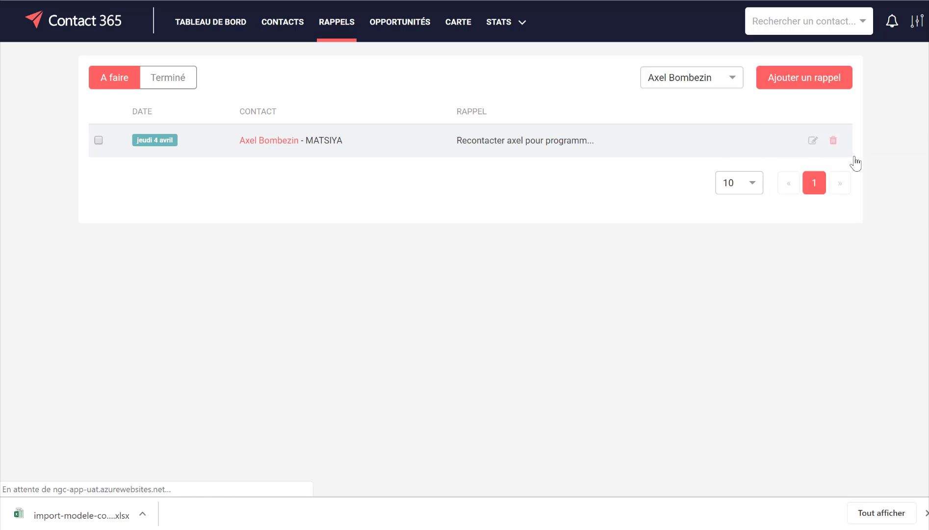
{"action": "left_click", "coordinate": [181, 238]}
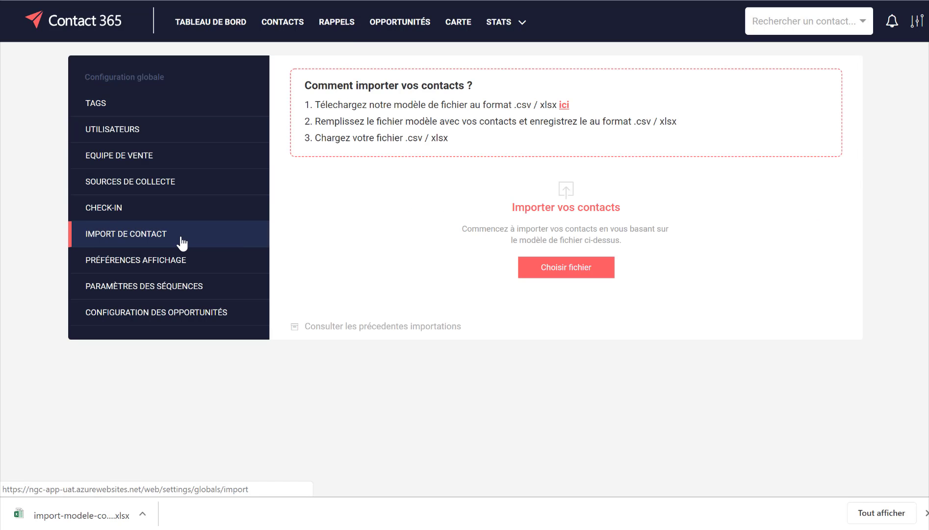
{"action": "left_click", "coordinate": [325, 328]}
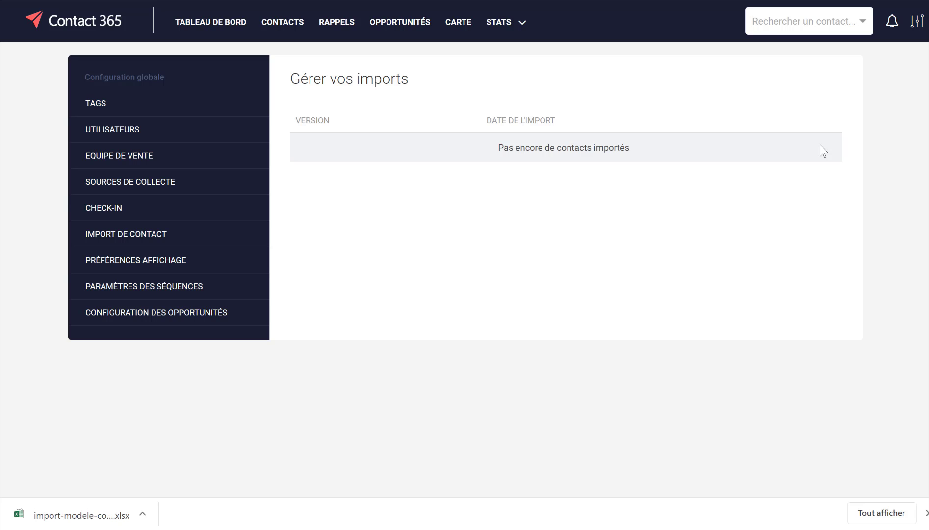
Step: Check the contact list for the imported prospects and consult the import history again in the global configuration
{"action": "left_click", "coordinate": [278, 27]}
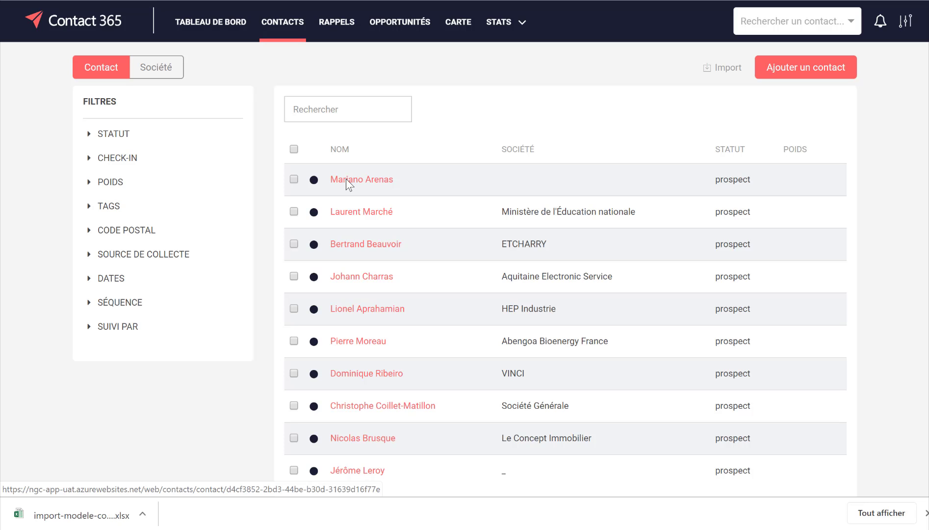
{"action": "left_click", "coordinate": [906, 22]}
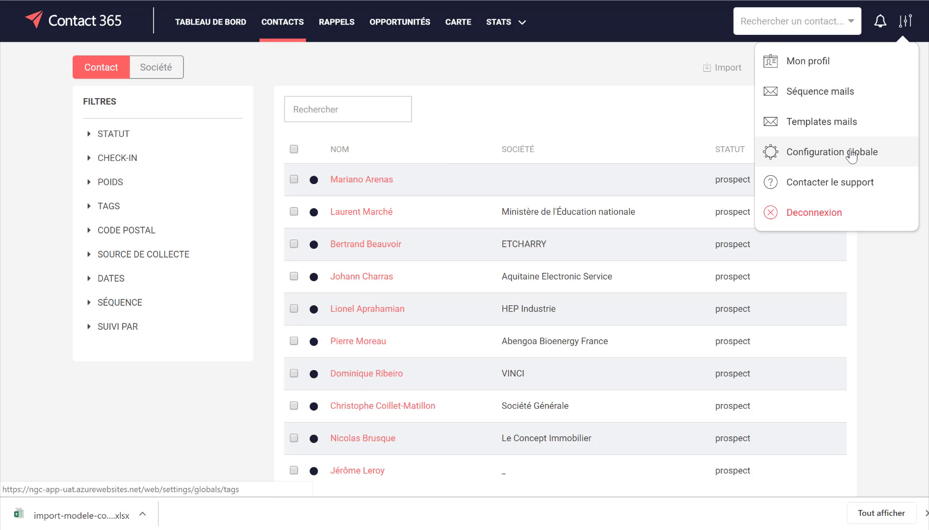
{"action": "left_click", "coordinate": [852, 155]}
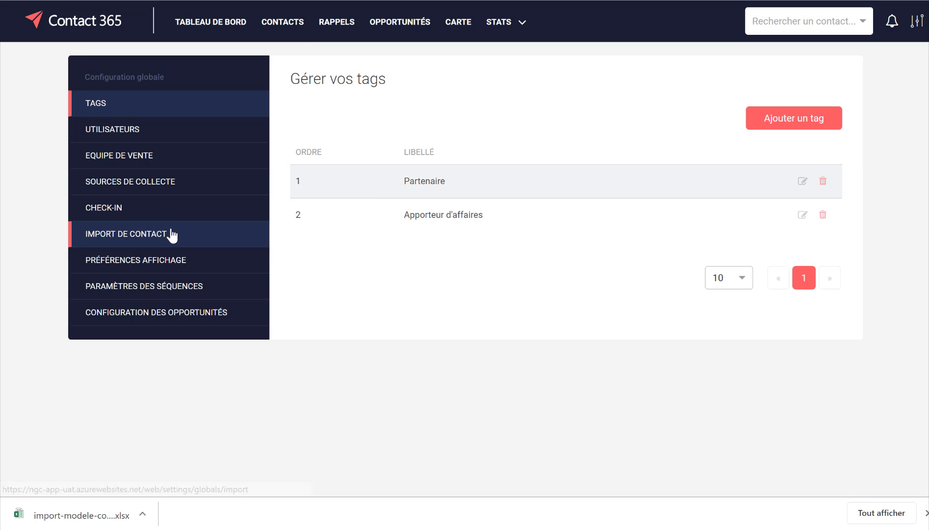
{"action": "left_click", "coordinate": [172, 235]}
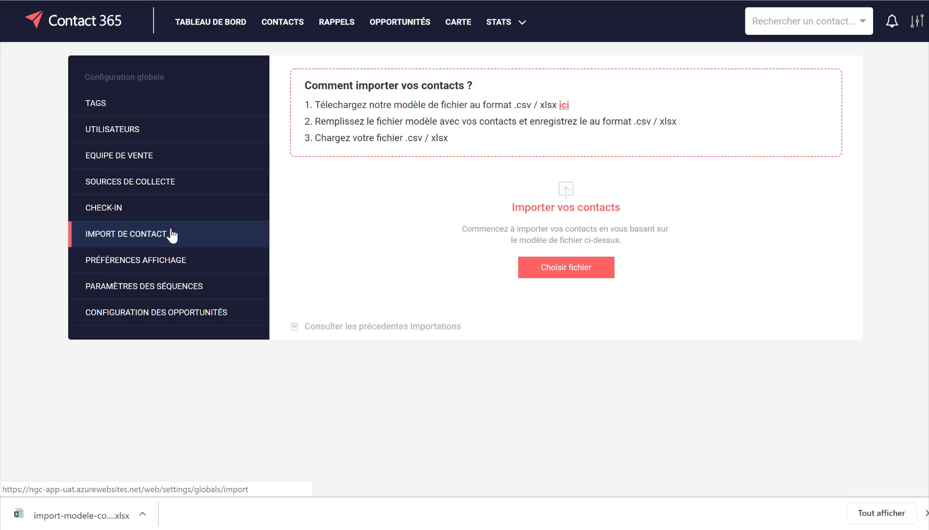
{"action": "left_click", "coordinate": [359, 327]}
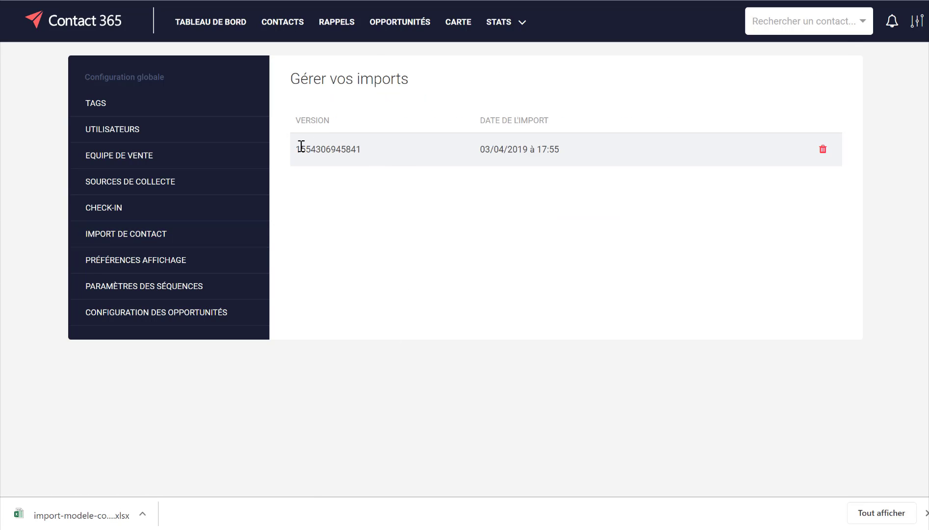